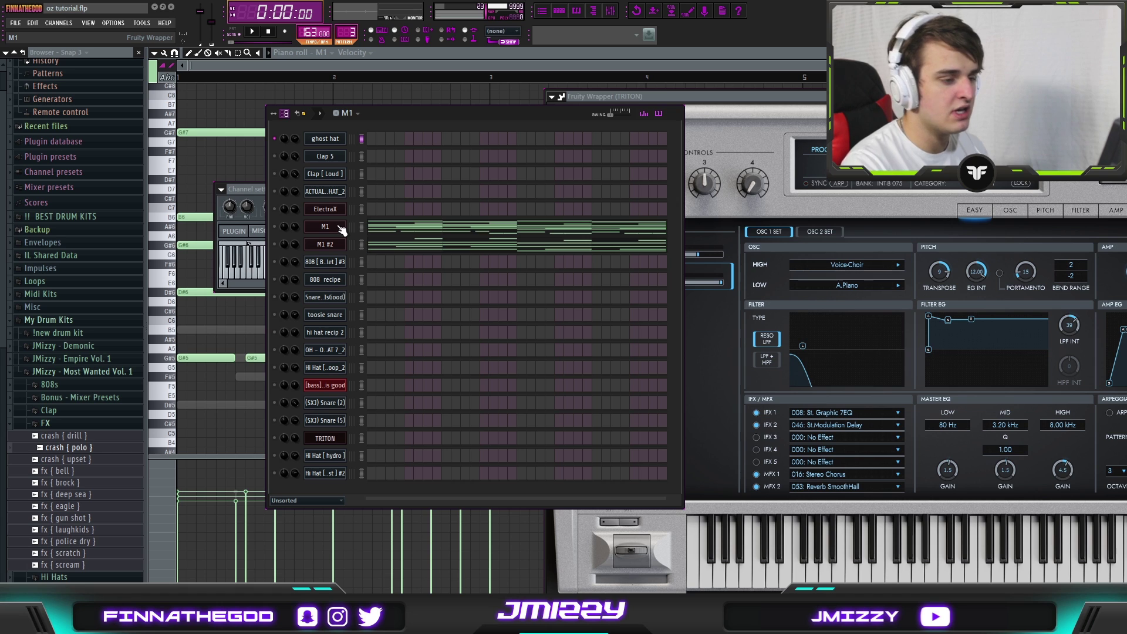
# - Open the M1 channel's Korg M1 instrument to view its Solo 5 1/3 organ preset, and close its settings
pyautogui.click(341, 229)
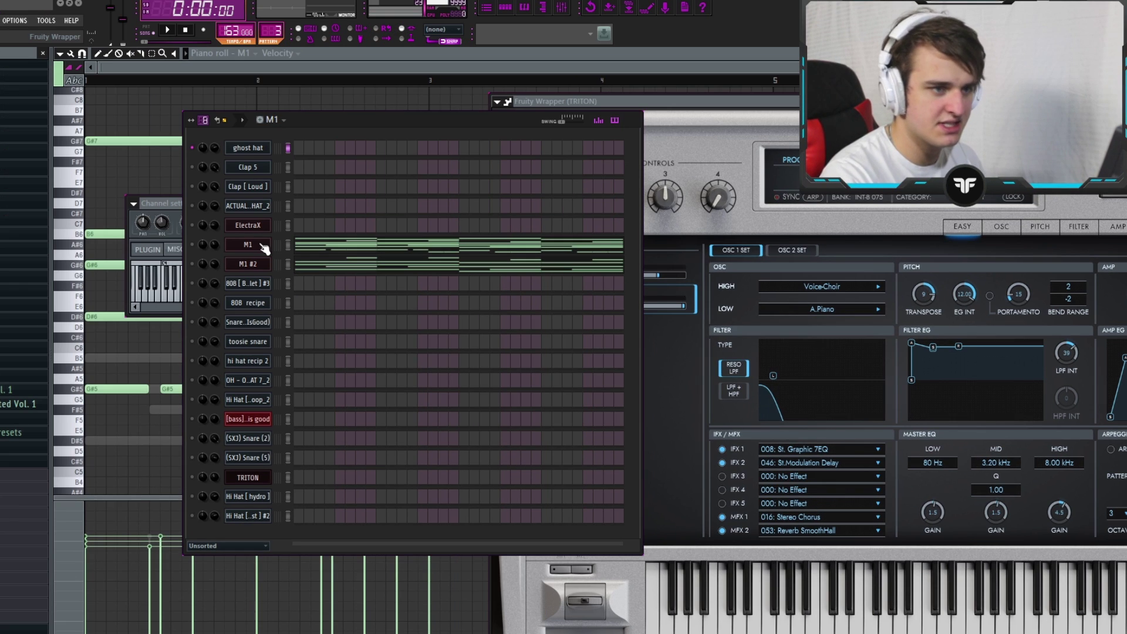
pyautogui.click(262, 246)
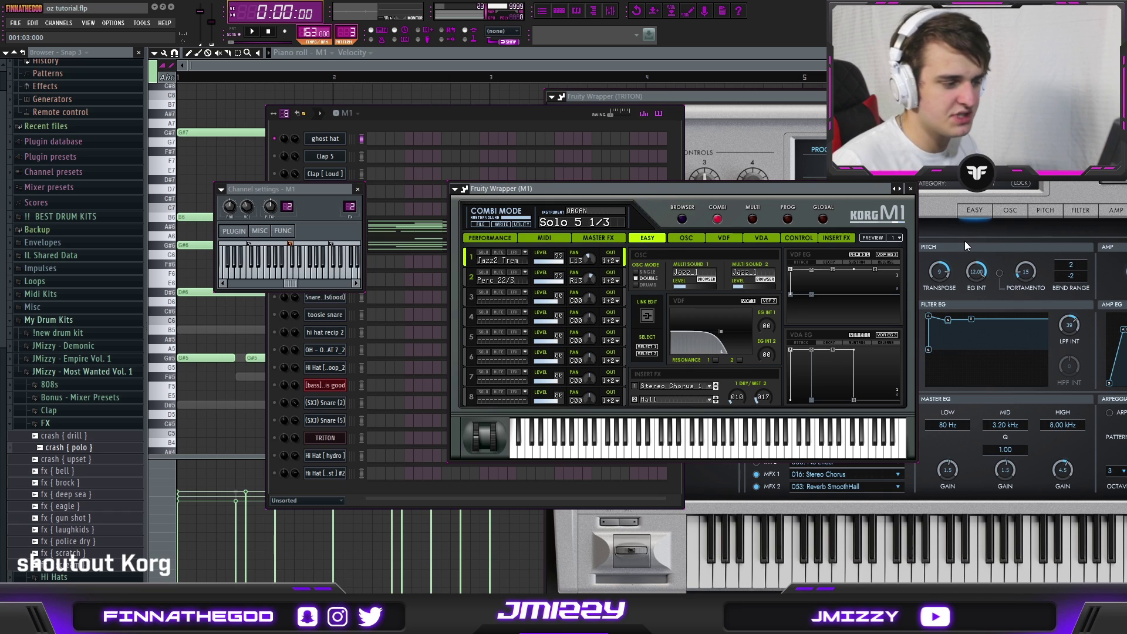
pyautogui.click(443, 116)
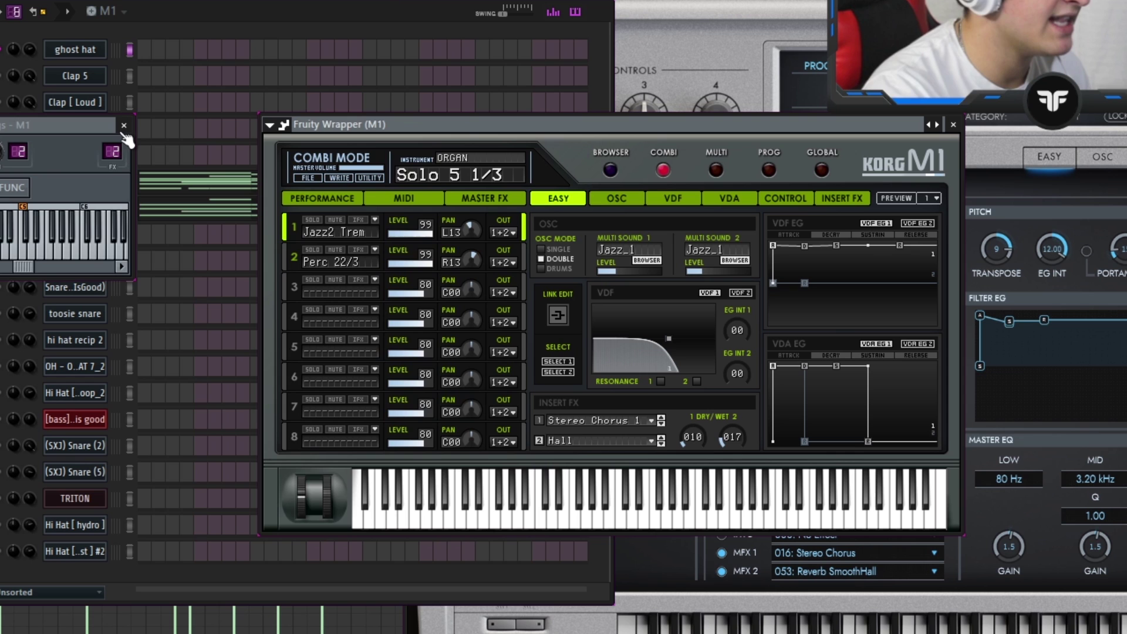
pyautogui.click(125, 127)
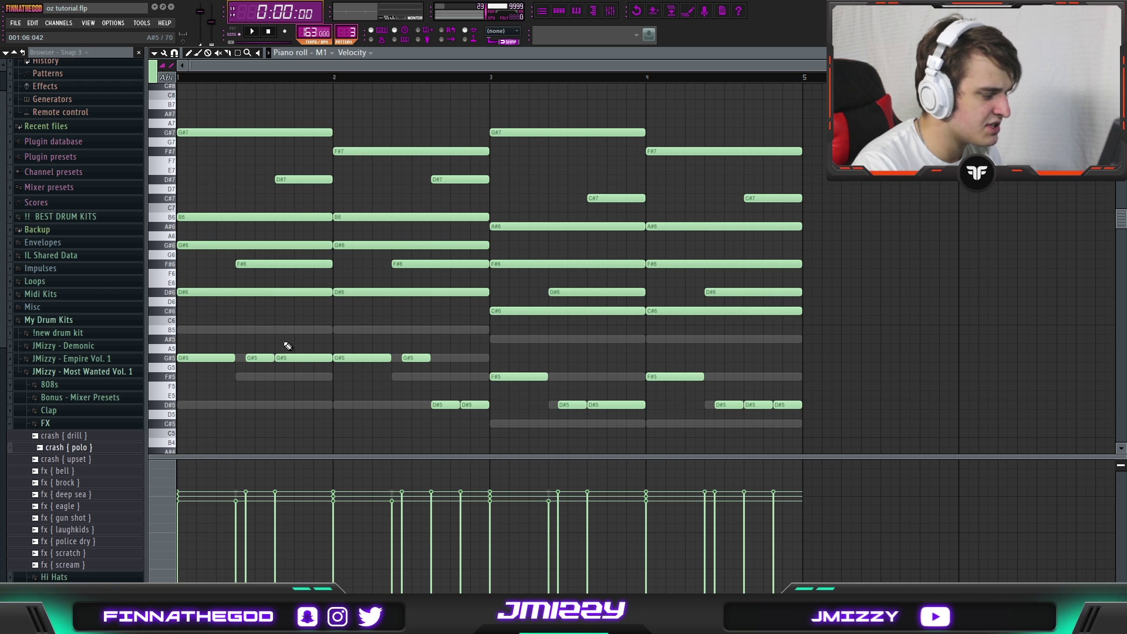
# - Examine the M1 melody in the piano roll by selecting all notes, the bar 1 chord and the bar 3 chord
pyautogui.hotkey('ctrl', 'a')
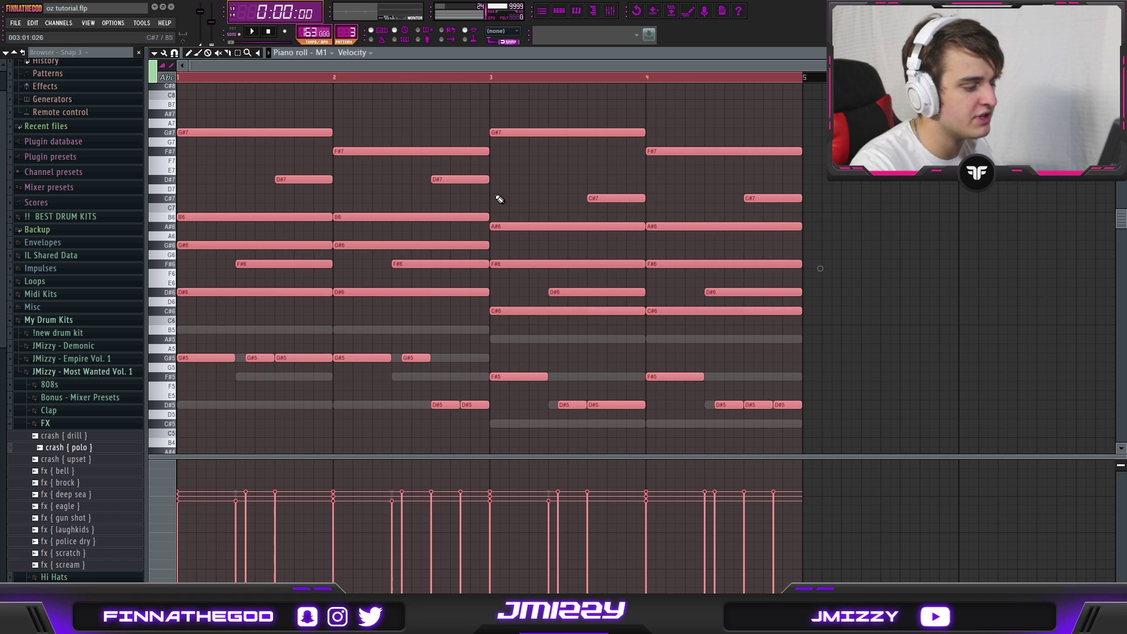
pyautogui.moveTo(202, 315); pyautogui.dragTo(201, 214)
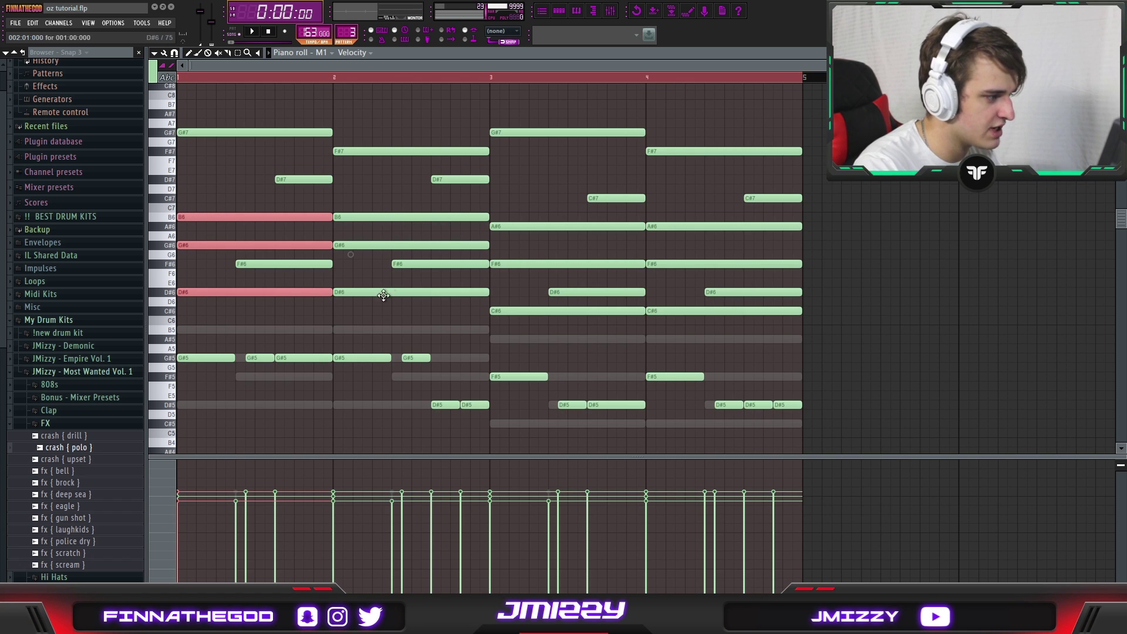
pyautogui.hotkey('ctrl', 'b')
pyautogui.moveTo(521, 340); pyautogui.dragTo(521, 212)
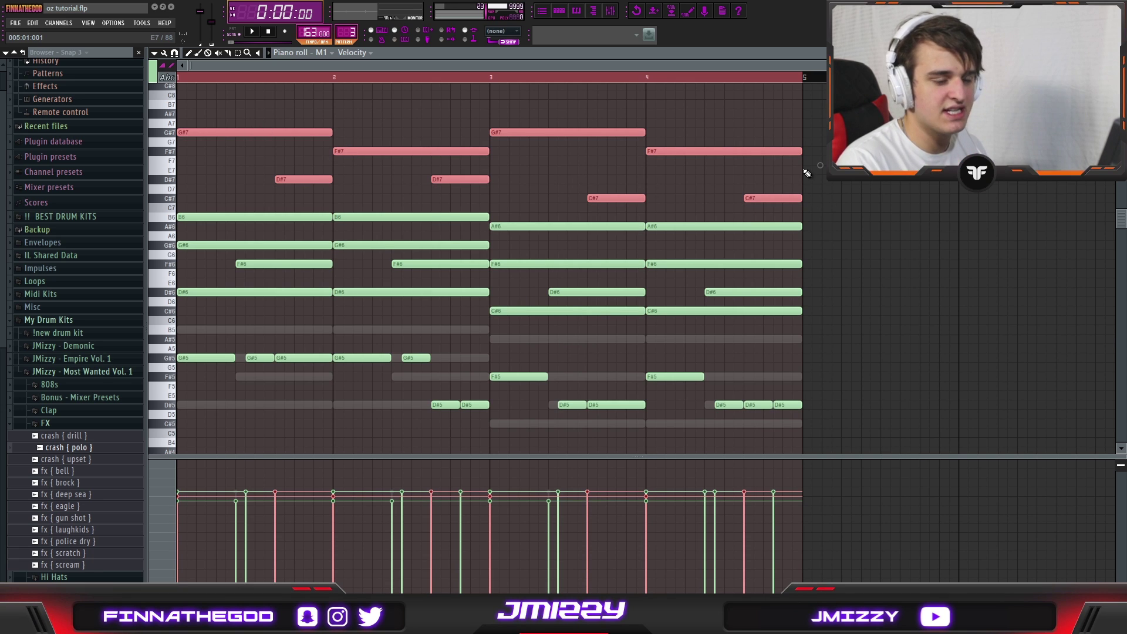
# - Try the M1 pattern's top melody notes one octave lower, restore them, and select the low bass notes
pyautogui.hotkey('ctrl', 'Down')
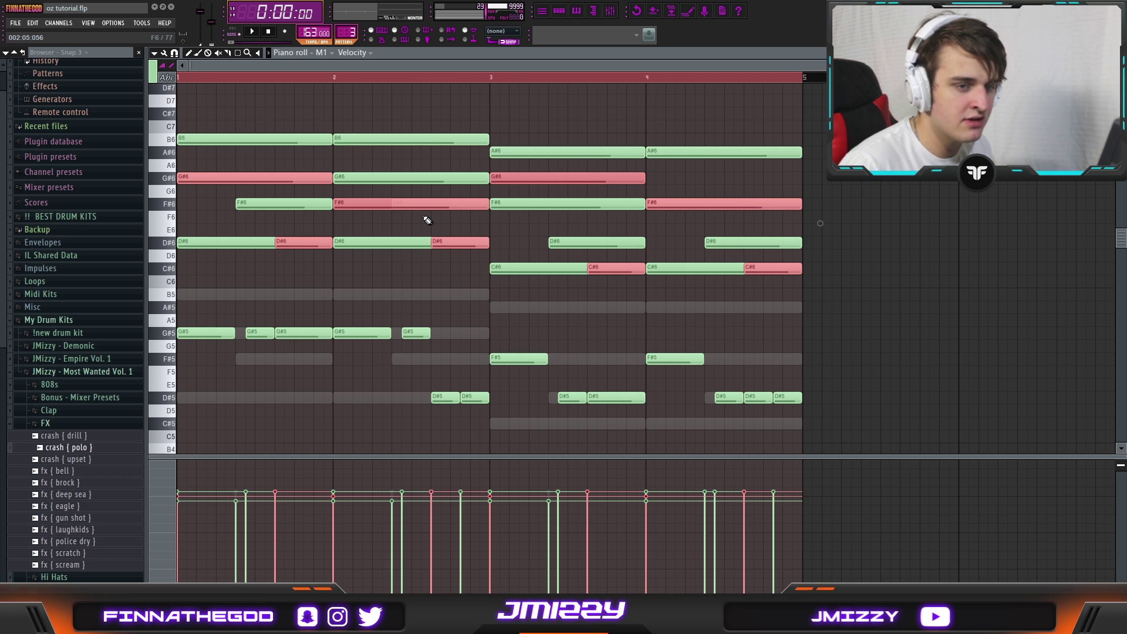
pyautogui.hotkey('ctrl', 'Up')
pyautogui.moveTo(820, 446); pyautogui.dragTo(202, 349)
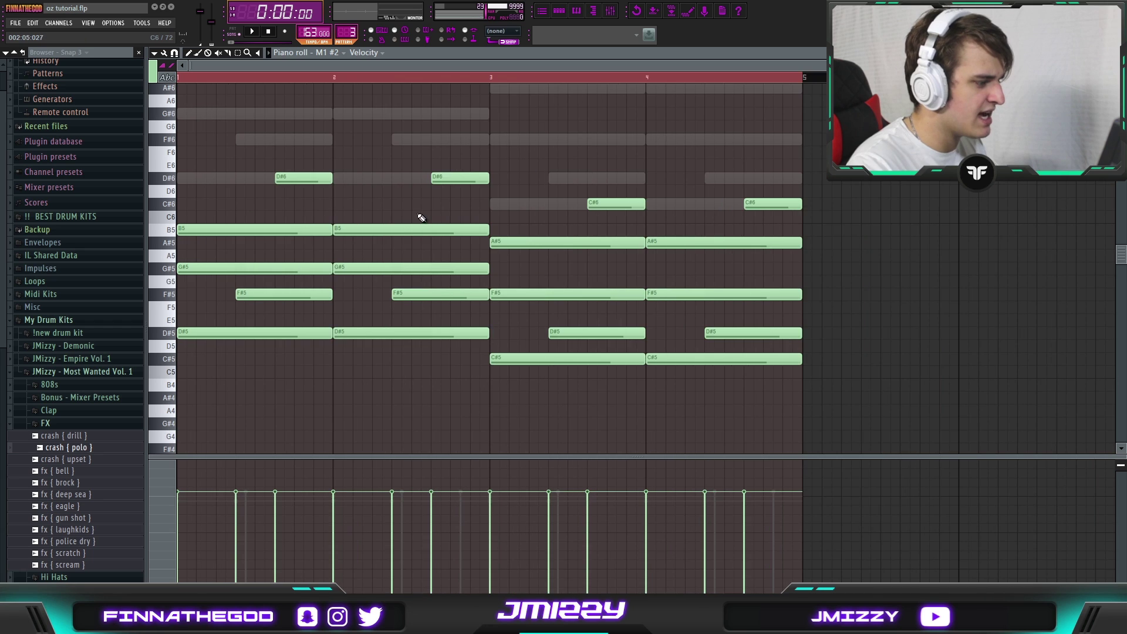
# - Review the M1 #2 notes against the ghosted M1 notes and return to the M1 pattern for playback
pyautogui.scroll(2, 479, 146)
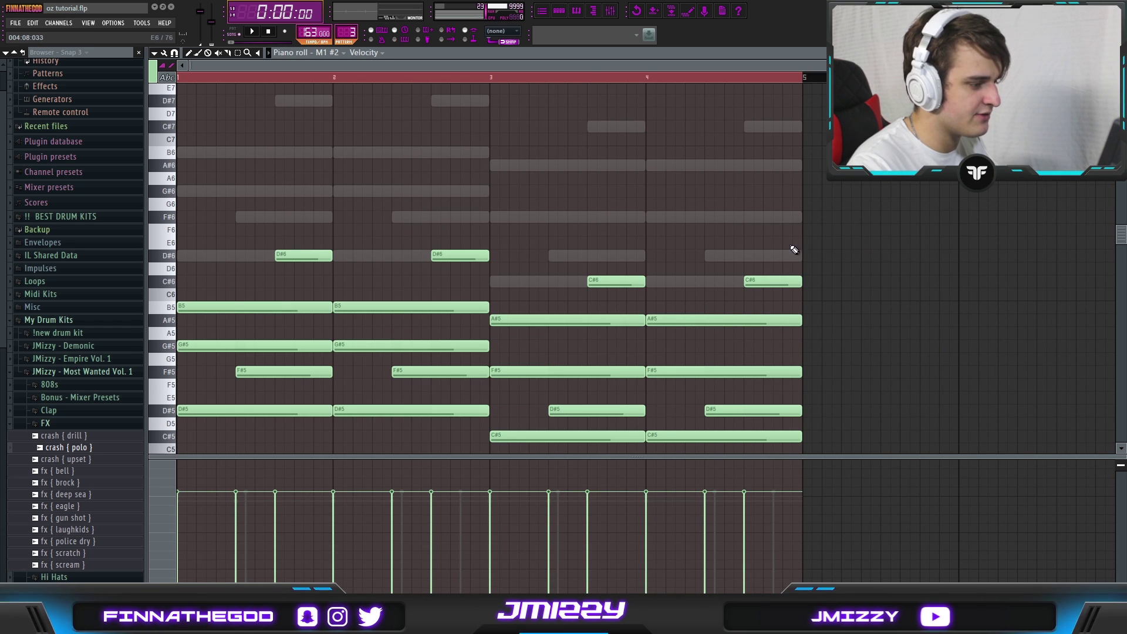
pyautogui.scroll(-3, 792, 259)
pyautogui.scroll(4, 798, 299)
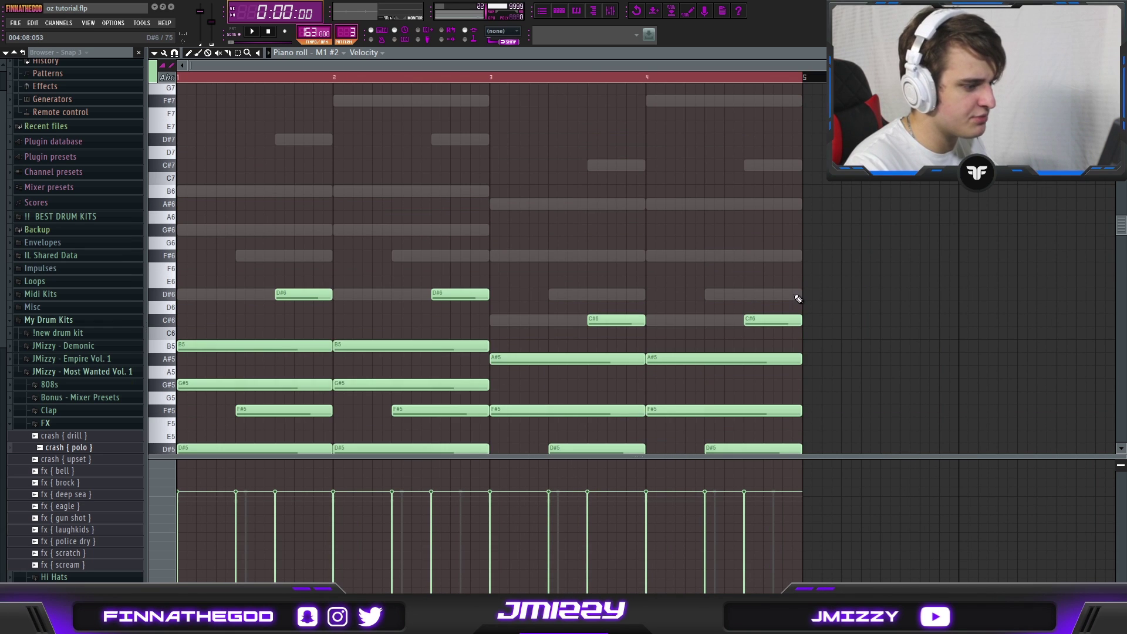
pyautogui.moveTo(799, 299); pyautogui.dragTo(738, 277)
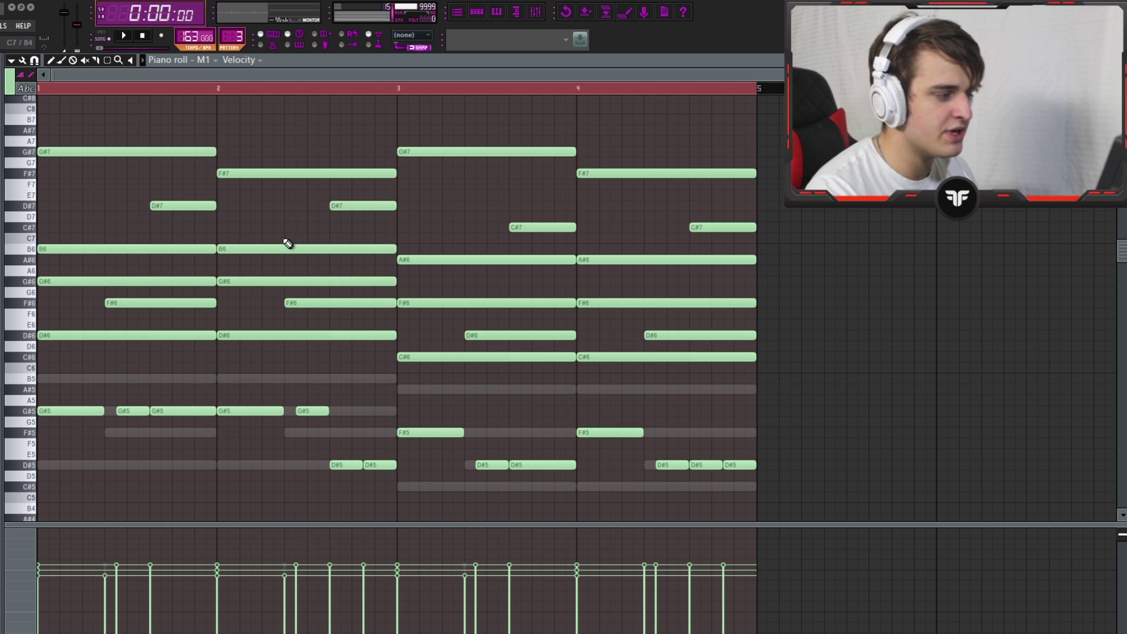
pyautogui.press('space')
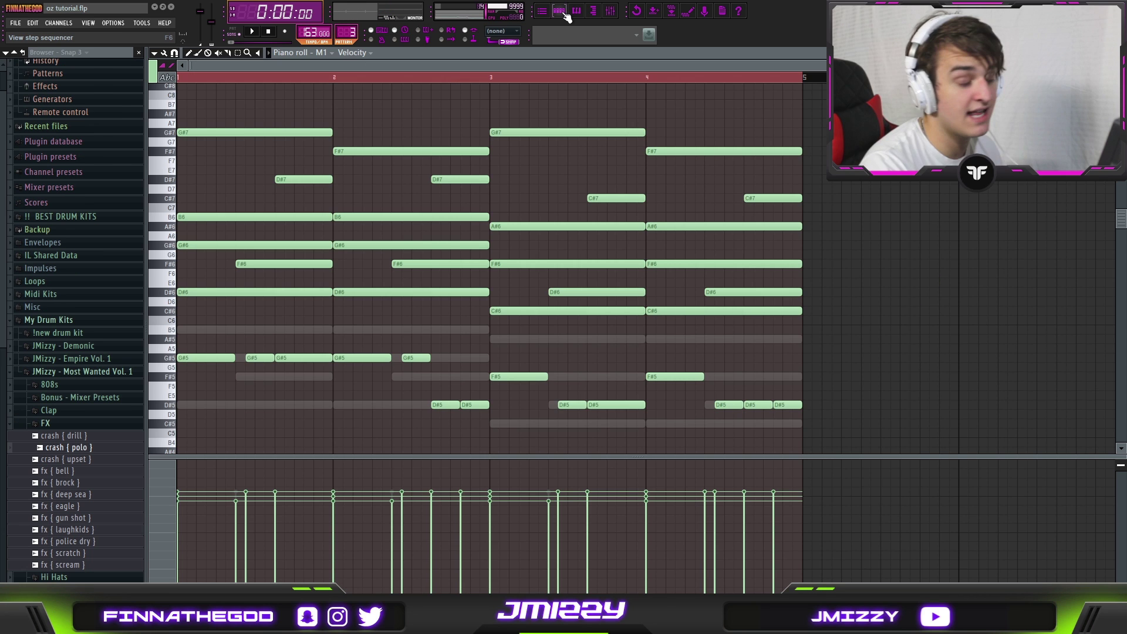
# - Inspect the M1 mixer track's effects chain, including FabFilter Pro-Q 3, Fruity Chorus and HalfTime
pyautogui.click(565, 14)
pyautogui.press('F9')
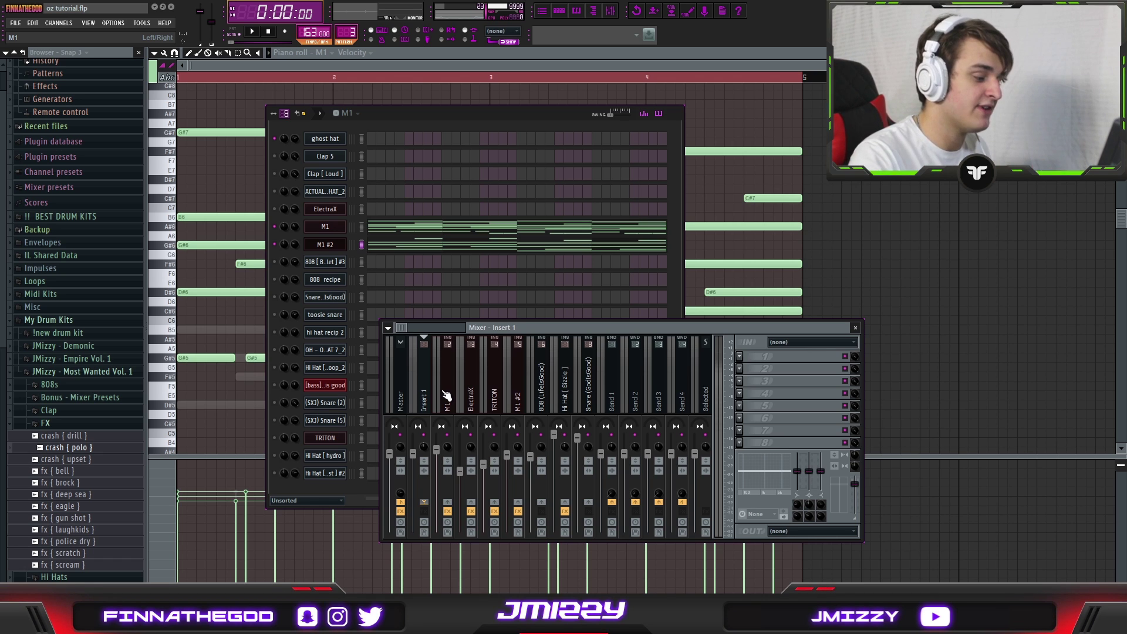
pyautogui.click(446, 396)
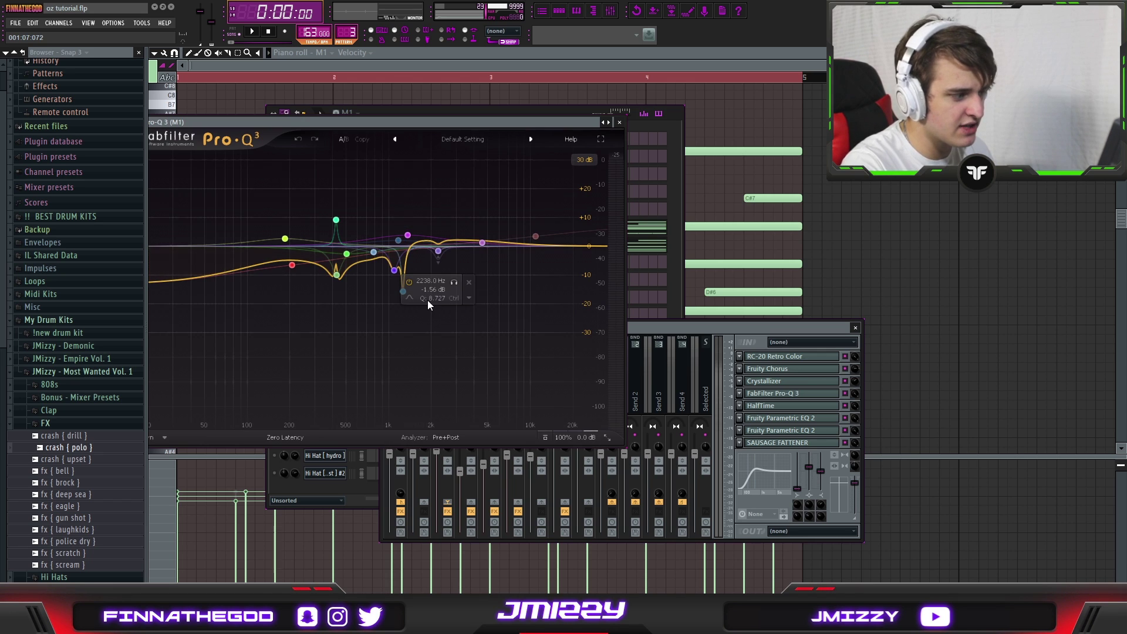
pyautogui.click(763, 370)
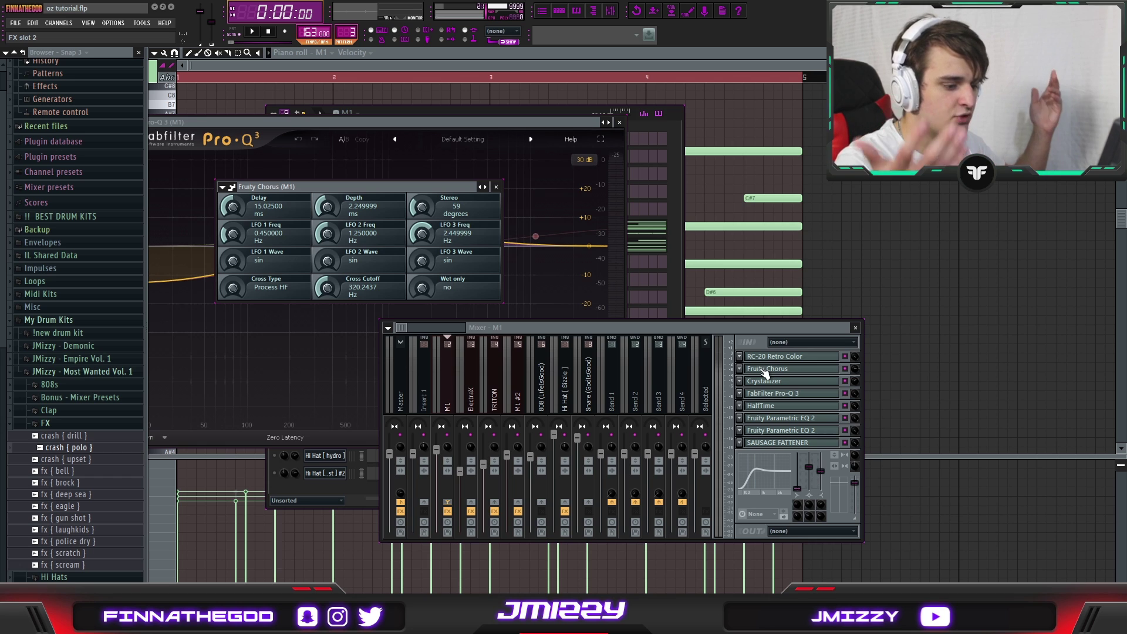
pyautogui.click(763, 405)
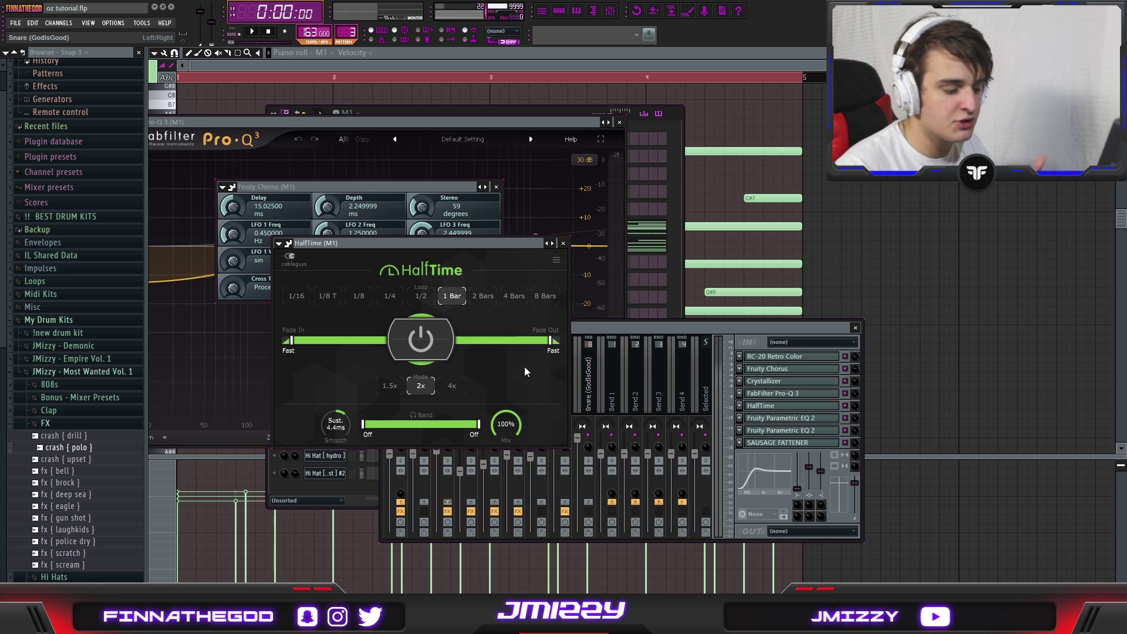
pyautogui.click(563, 243)
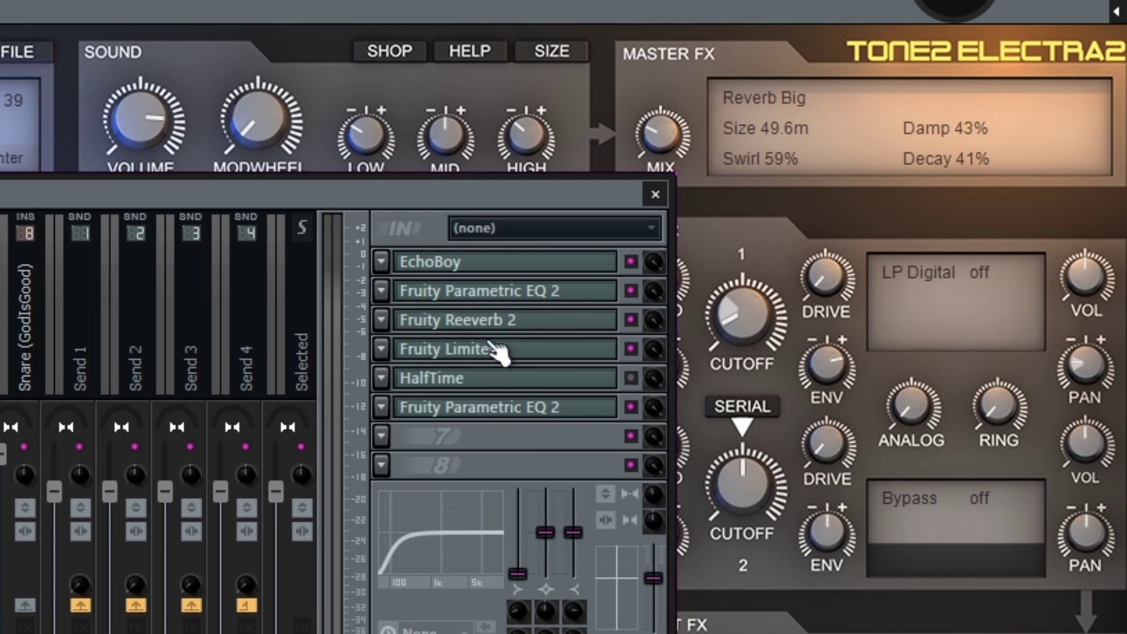
# - Inspect the last Fruity Parametric EQ 2 and the Fruity Limiter in the EchoBoy effects chain, and view the earlier playlist bars
pyautogui.click(532, 413)
pyautogui.click(460, 351)
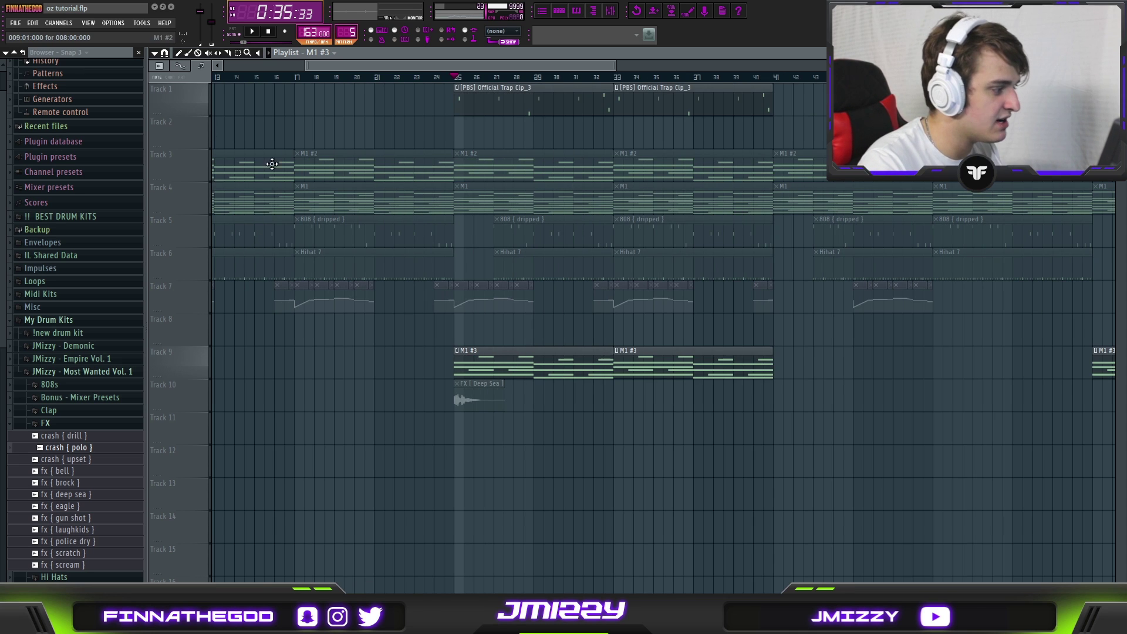
pyautogui.moveTo(395, 66); pyautogui.dragTo(312, 66)
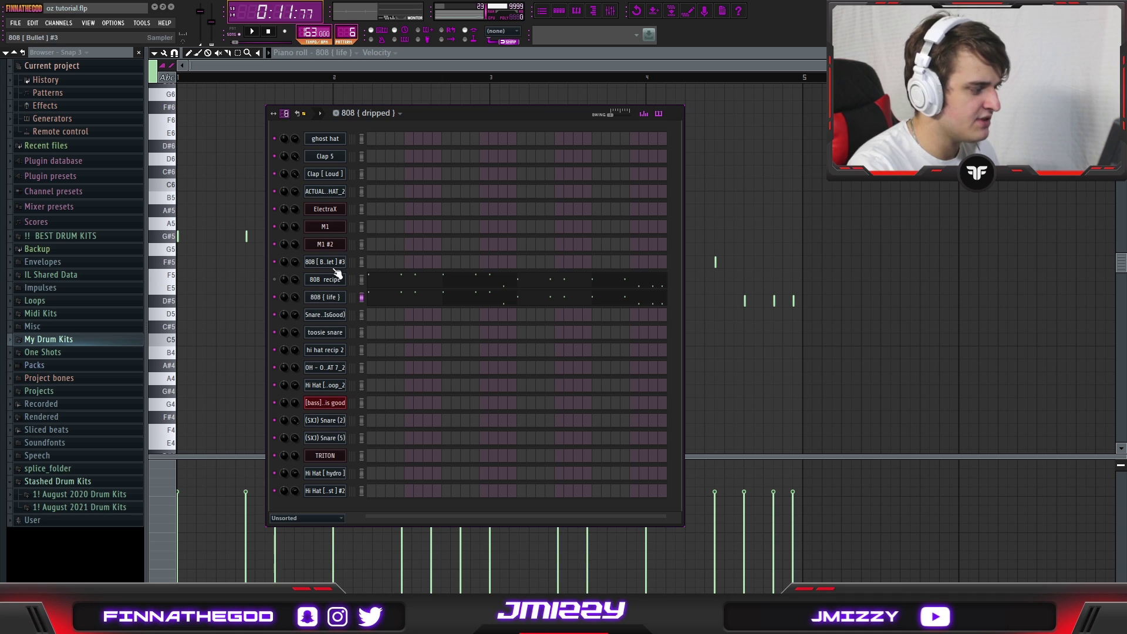
# - Inspect the 808 recipe sample's settings and select the 808 ( life ) notes in bars 1 and 2
pyautogui.click(331, 283)
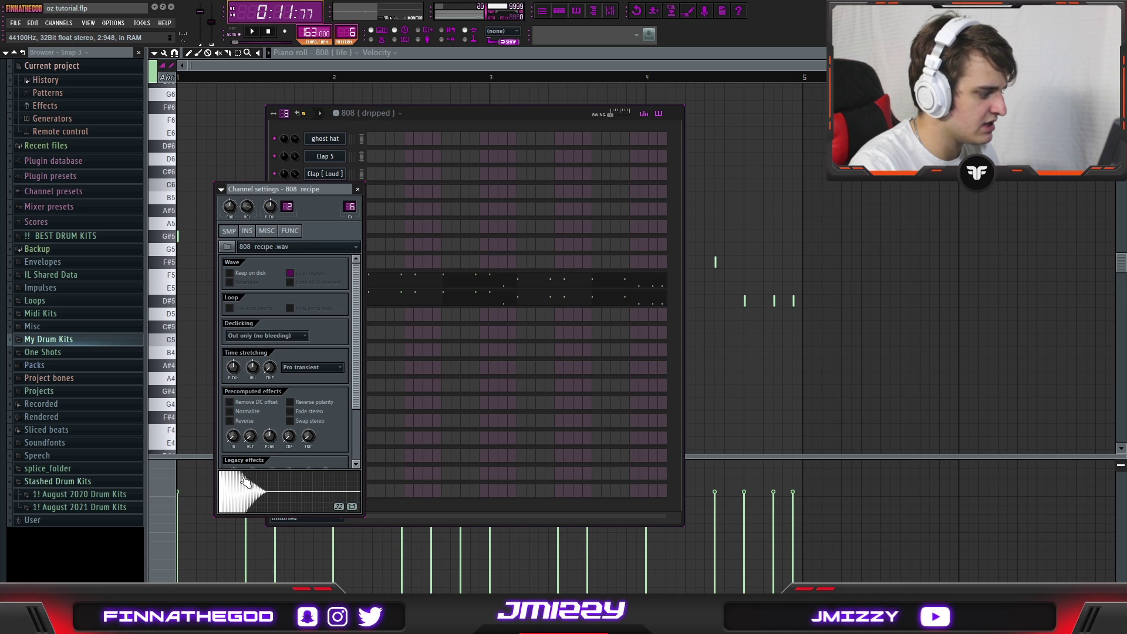
pyautogui.click(358, 189)
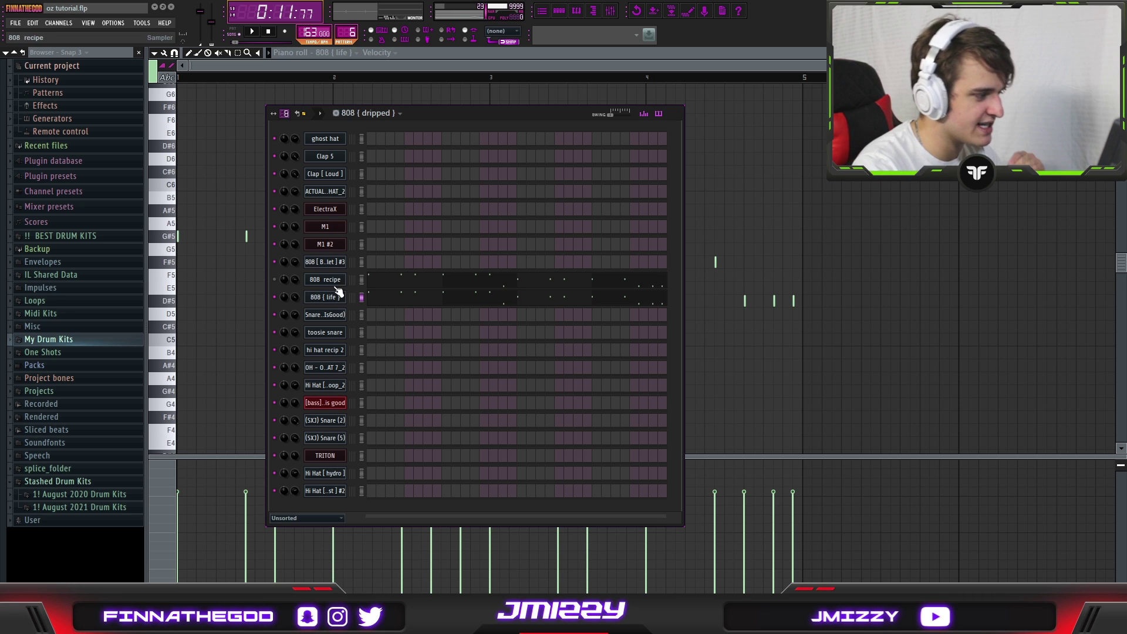
pyautogui.press('F6')
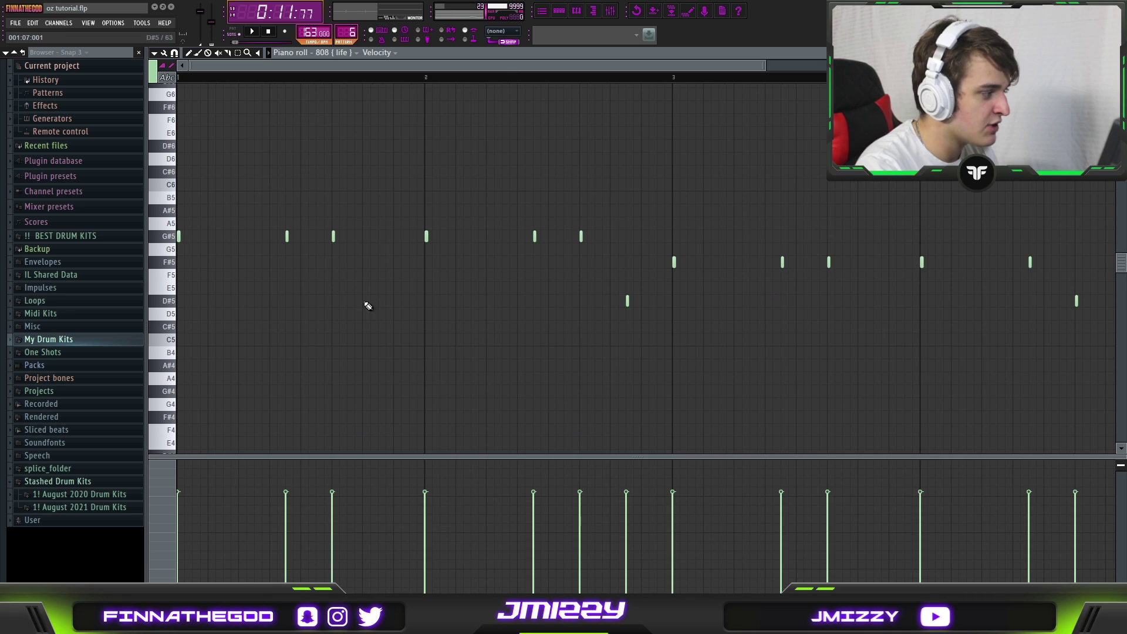
pyautogui.moveTo(471, 345); pyautogui.dragTo(238, 201)
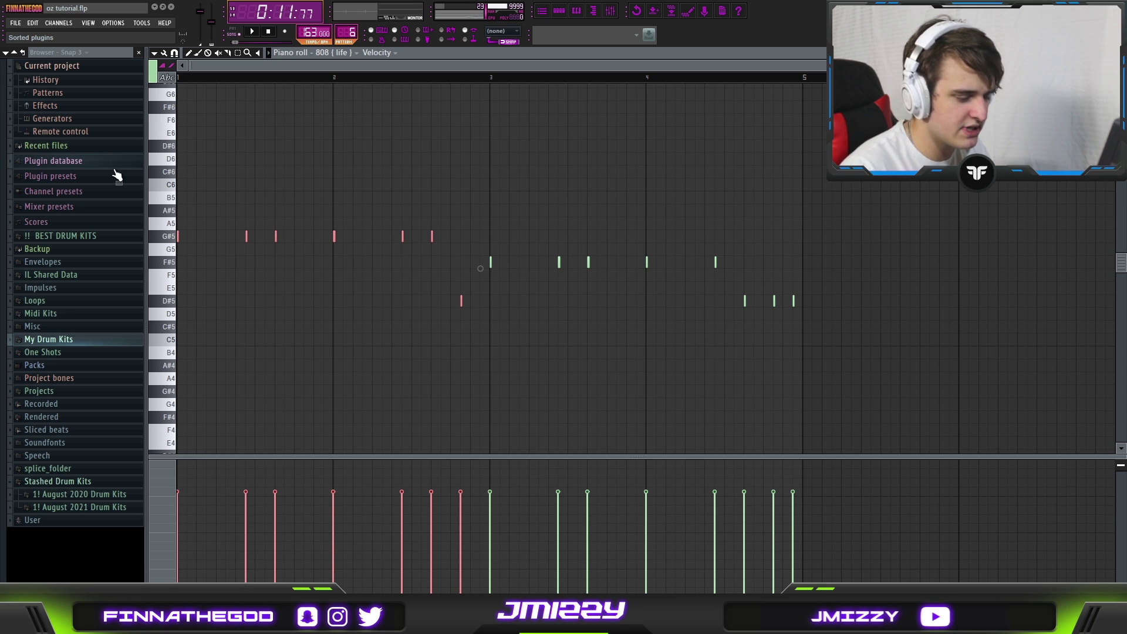
# - Review the Snare (GodIsGood) pattern's note placement in the piano roll
pyautogui.press('F6')
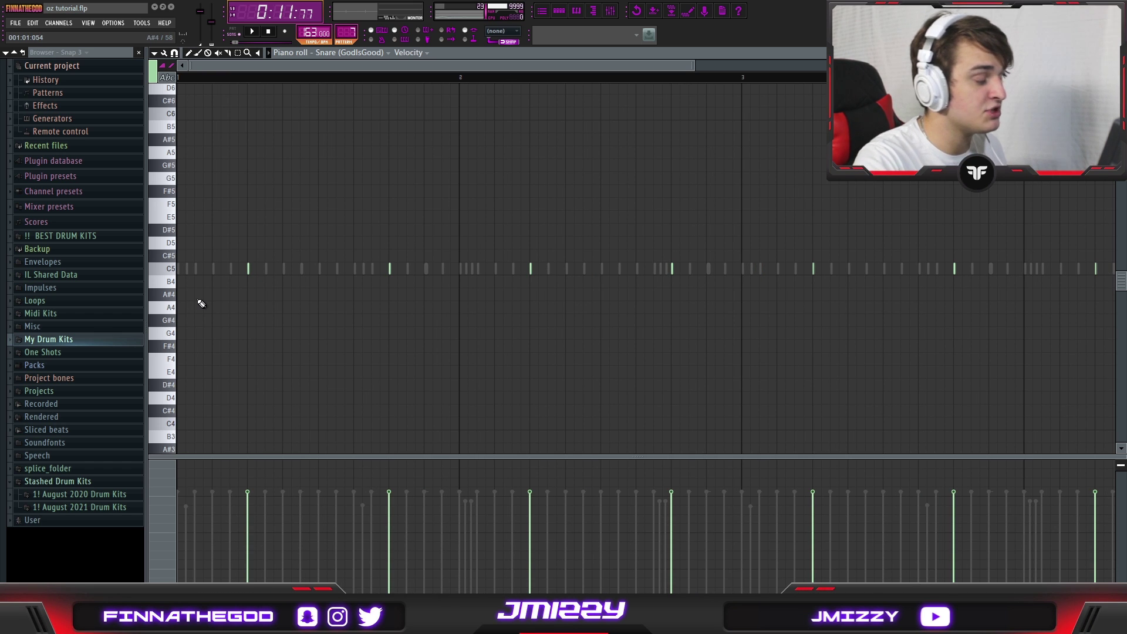
pyautogui.scroll(2, 258, 279)
pyautogui.scroll(-3, 273, 284)
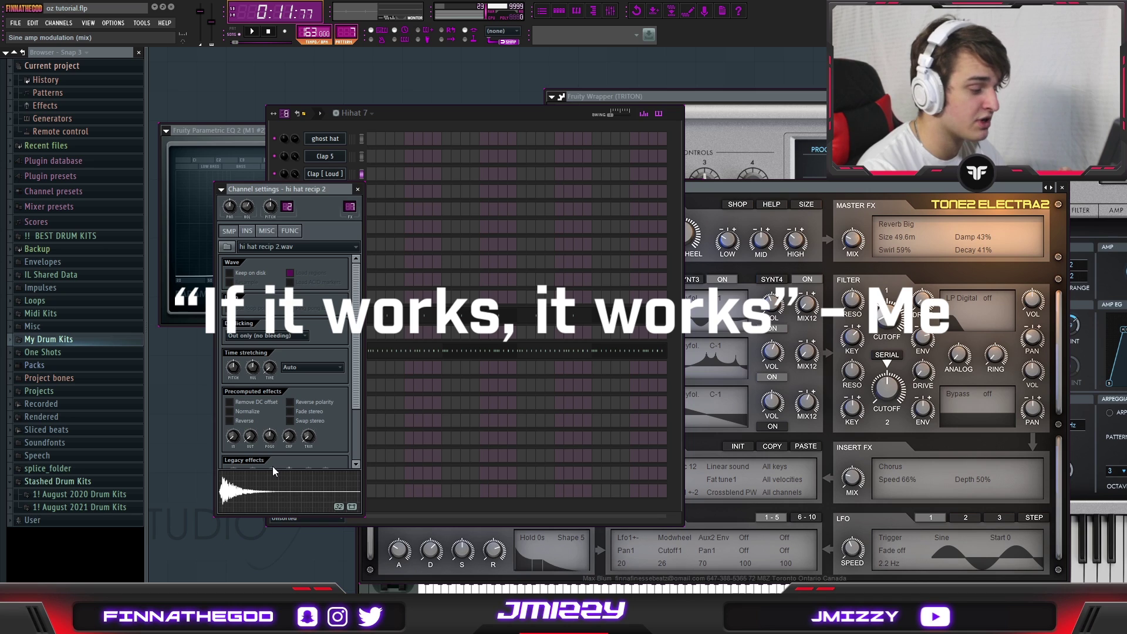
# - Add an extra C5 note near the end of bar 1 in the hi hat recip 2 pattern
pyautogui.press('F7')
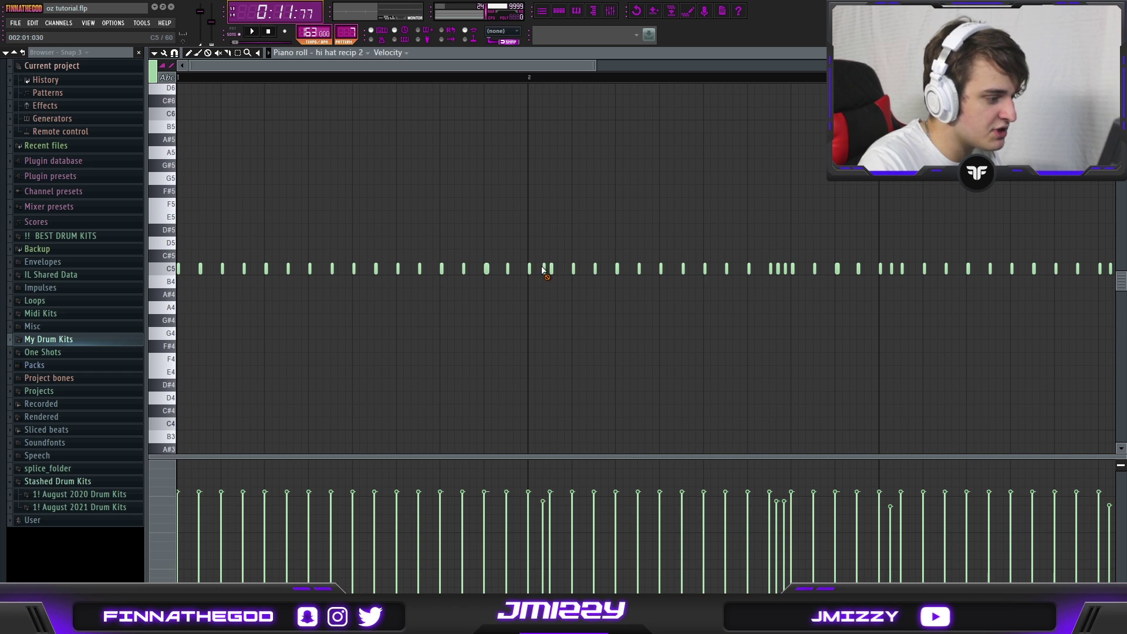
pyautogui.scroll(-1, 521, 221)
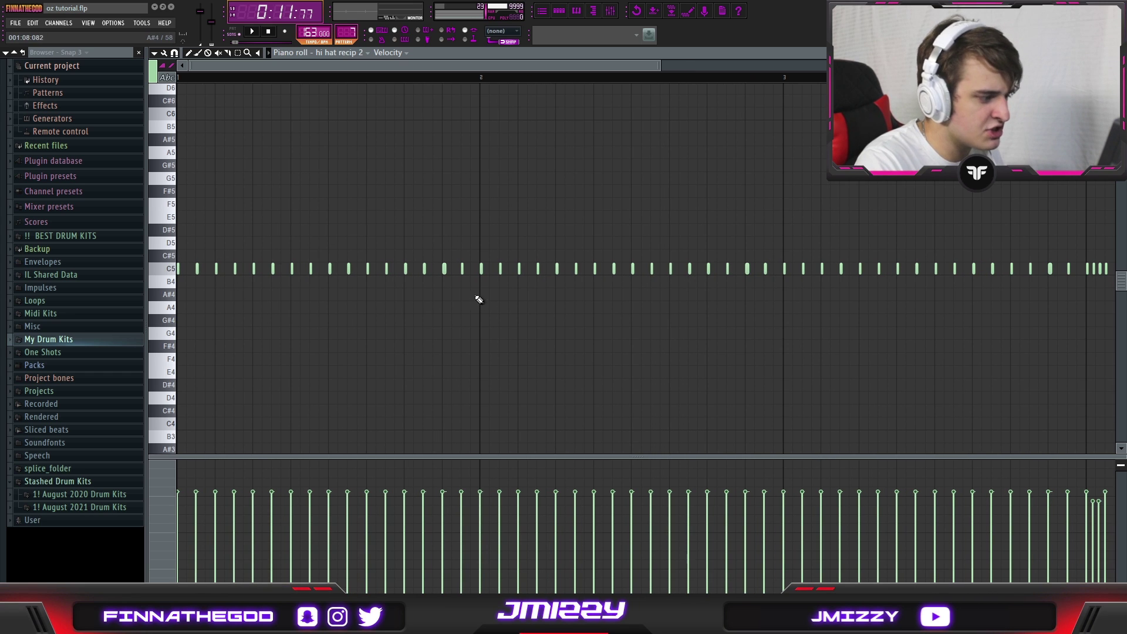
pyautogui.moveTo(479, 300); pyautogui.dragTo(390, 226)
pyautogui.scroll(3, 390, 227)
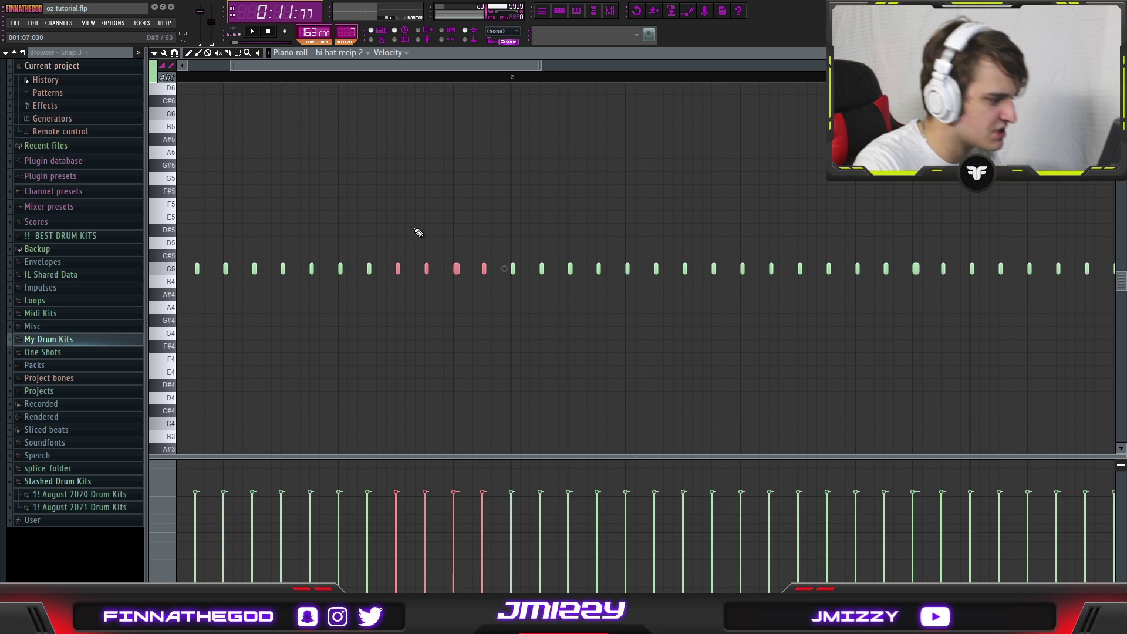
pyautogui.keyDown('ctrl'); pyautogui.click(418, 232); pyautogui.keyUp('ctrl')
pyautogui.scroll(2, 464, 229)
pyautogui.scroll(2, 525, 272)
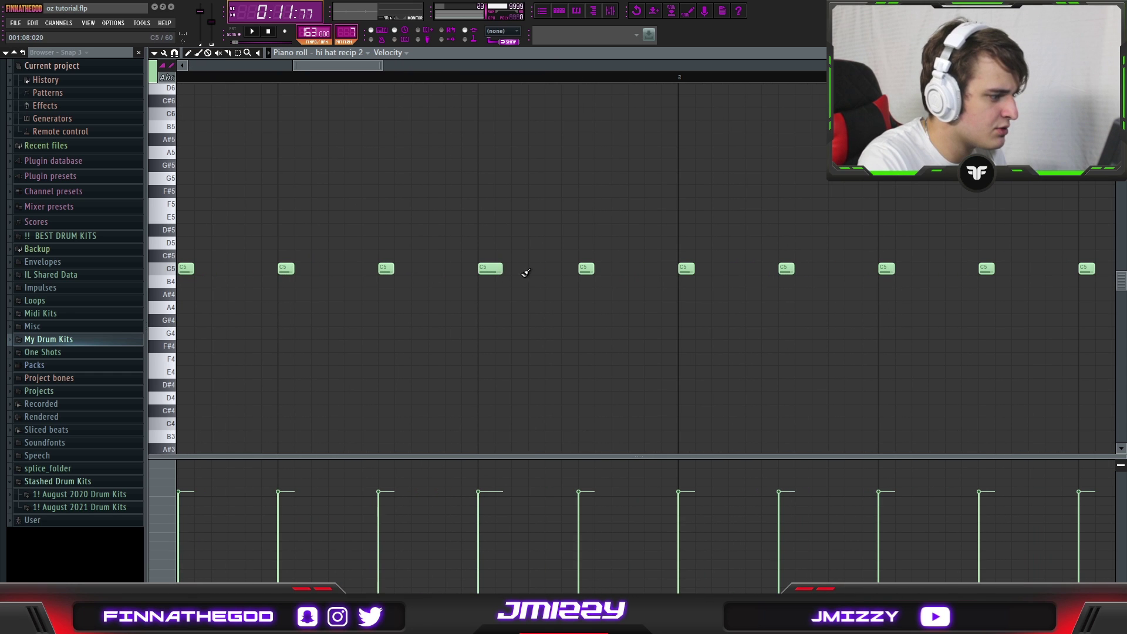
pyautogui.click(555, 267)
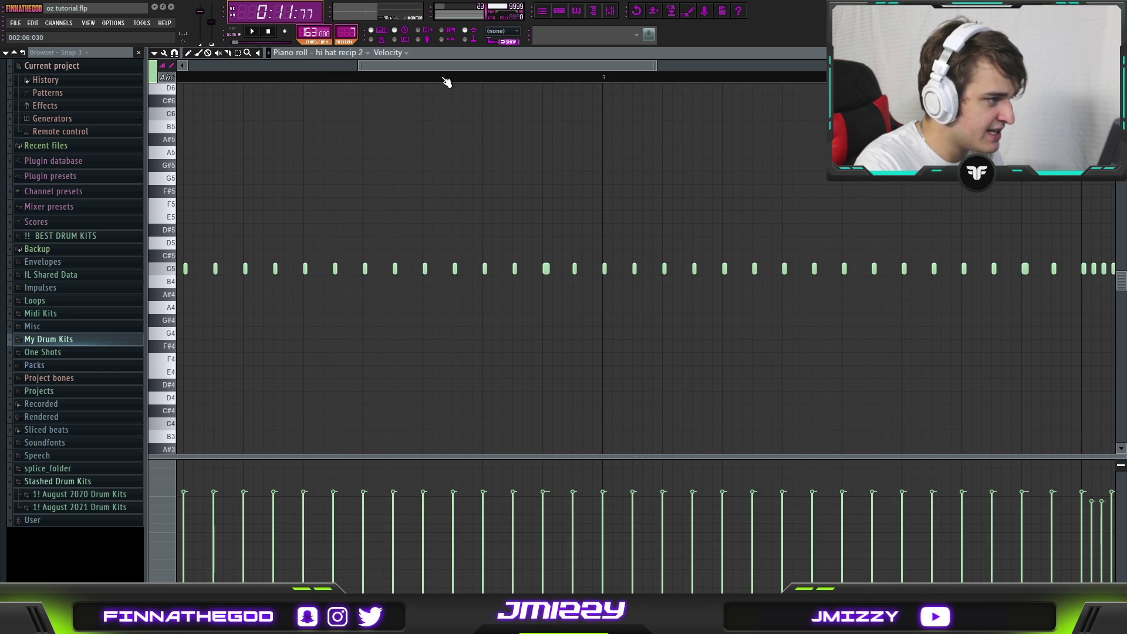
# - Lower the hi-hat notes near the end of bar 2 to A4 and play the pattern to check them
pyautogui.click(447, 80)
pyautogui.scroll(3, 528, 289)
pyautogui.press('space')
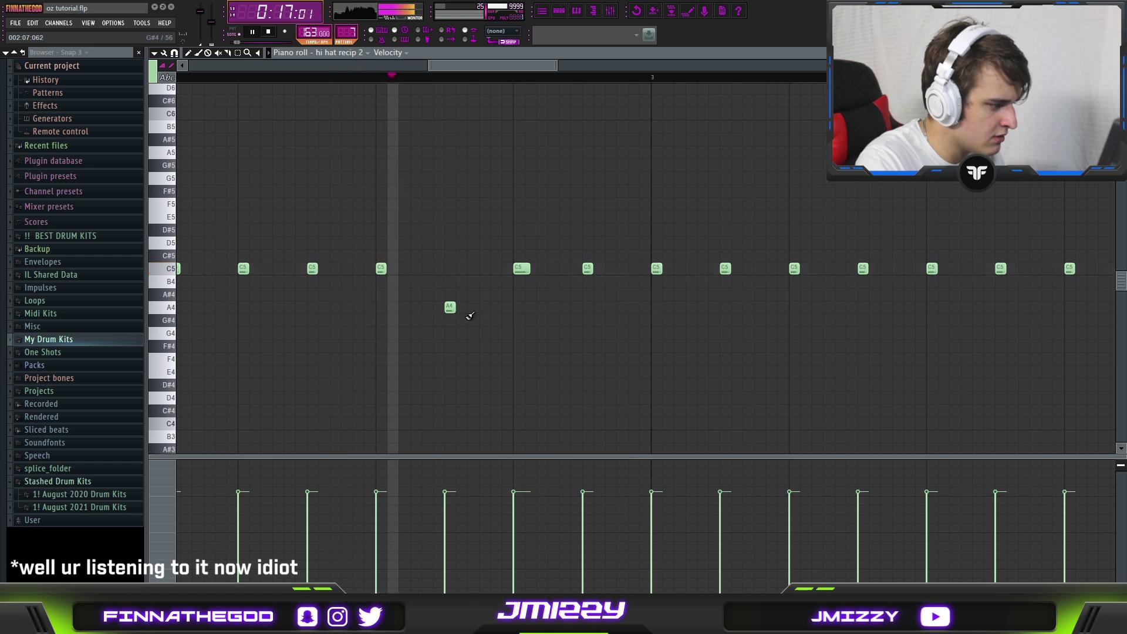
pyautogui.press('space')
pyautogui.press('space')
pyautogui.moveTo(524, 268); pyautogui.dragTo(522, 311)
pyautogui.press('space')
pyautogui.press('space')
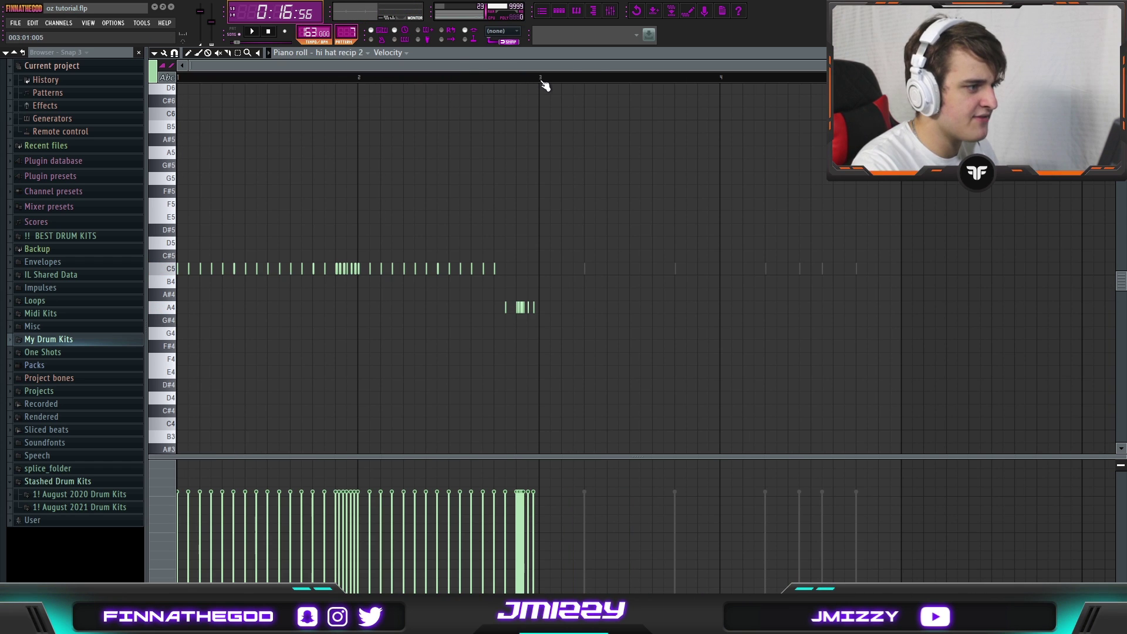
# - Select the hi hat recip 2 notes in bars 1 and 2 and duplicate them into bars 3 and 4
pyautogui.moveTo(539, 80); pyautogui.dragTo(181, 109)
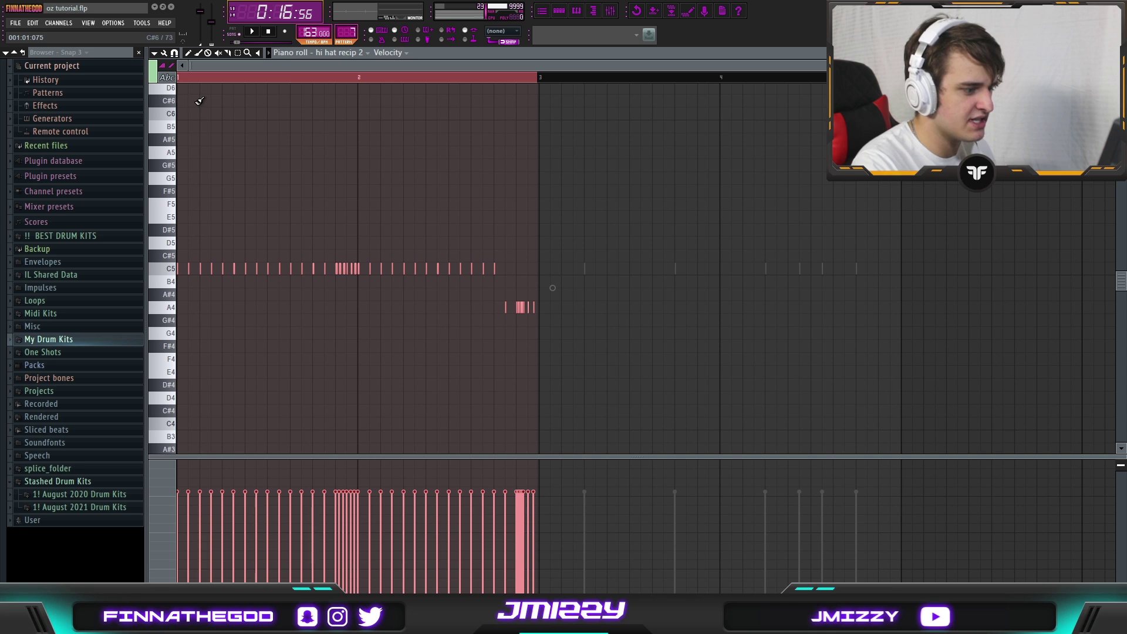
pyautogui.scroll(-3, 622, 164)
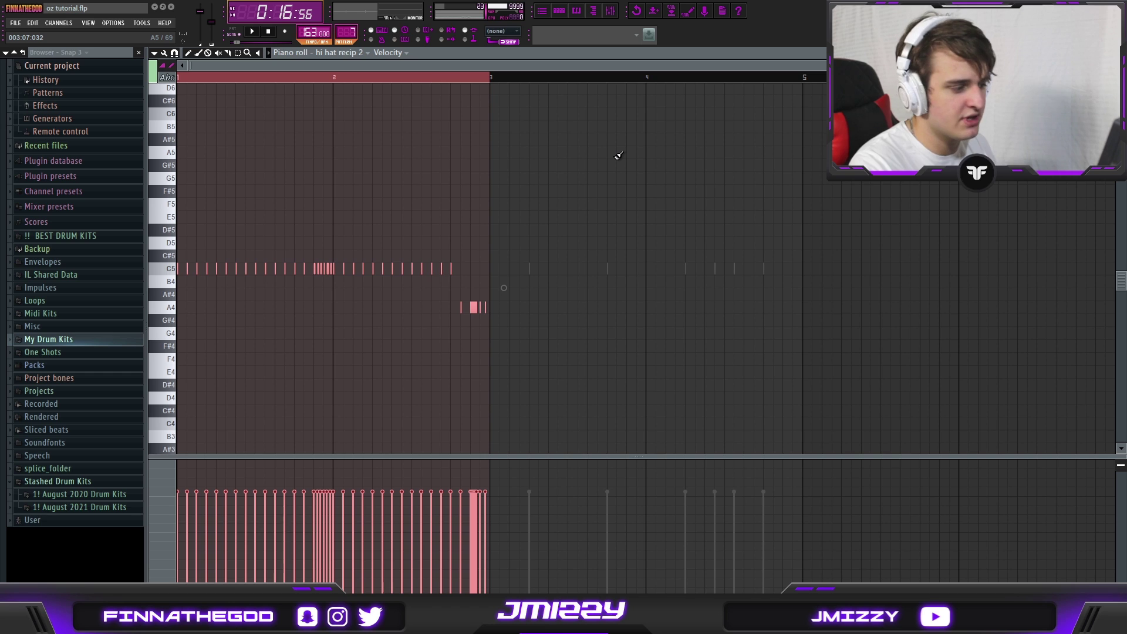
pyautogui.hotkey('ctrl', 'b')
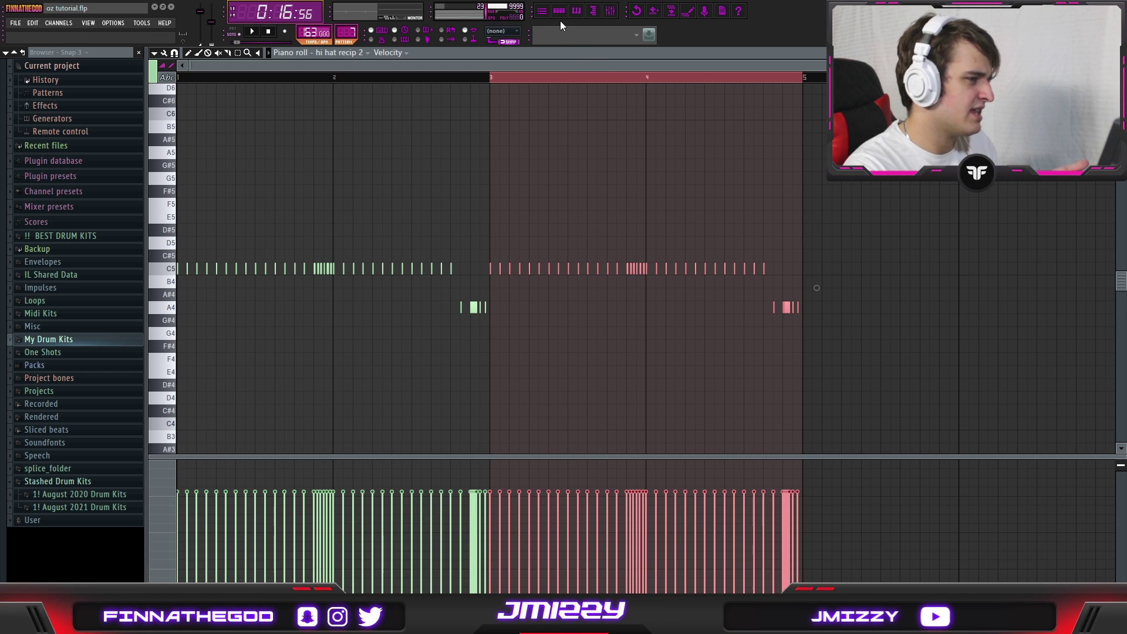
# - Open the Snare (GodIsGood) notes in the piano roll and play them back with the hi-hats
pyautogui.press('F6')
pyautogui.click(385, 318)
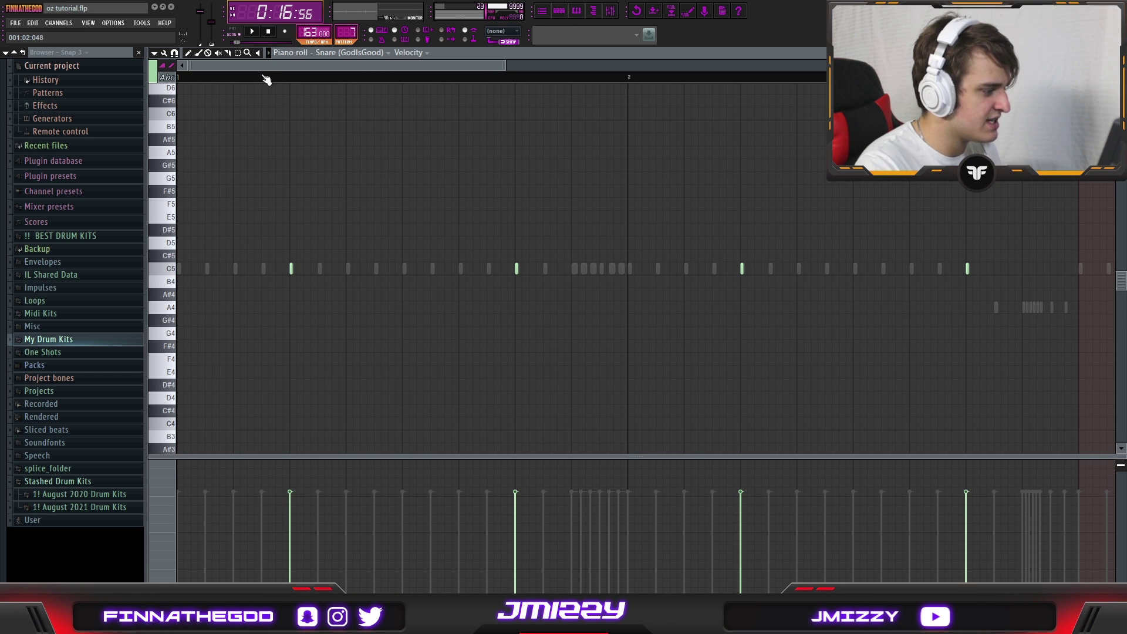
pyautogui.press('space')
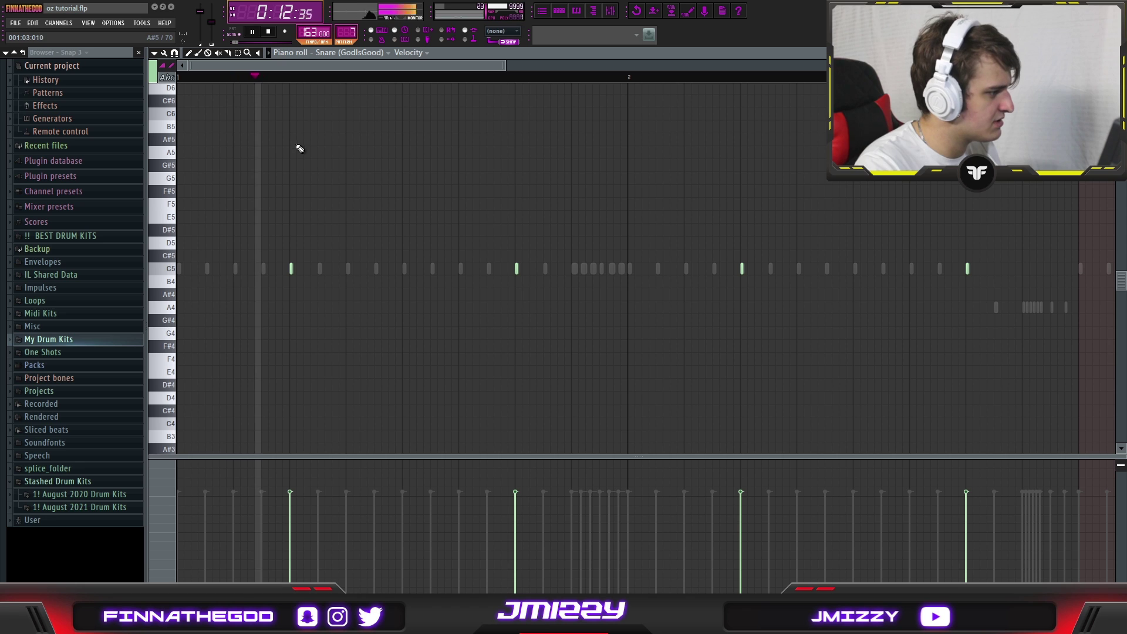
# - Review the OH - OPENHAT 7_2 note placement in the piano roll and play the pattern through
pyautogui.click(432, 268)
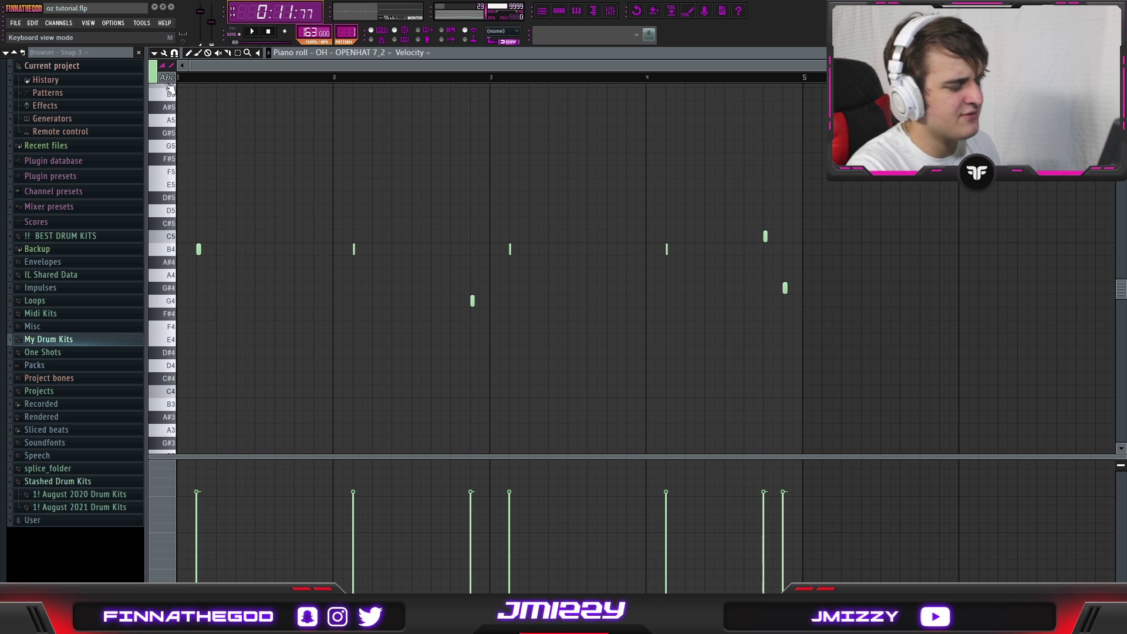
pyautogui.press('space')
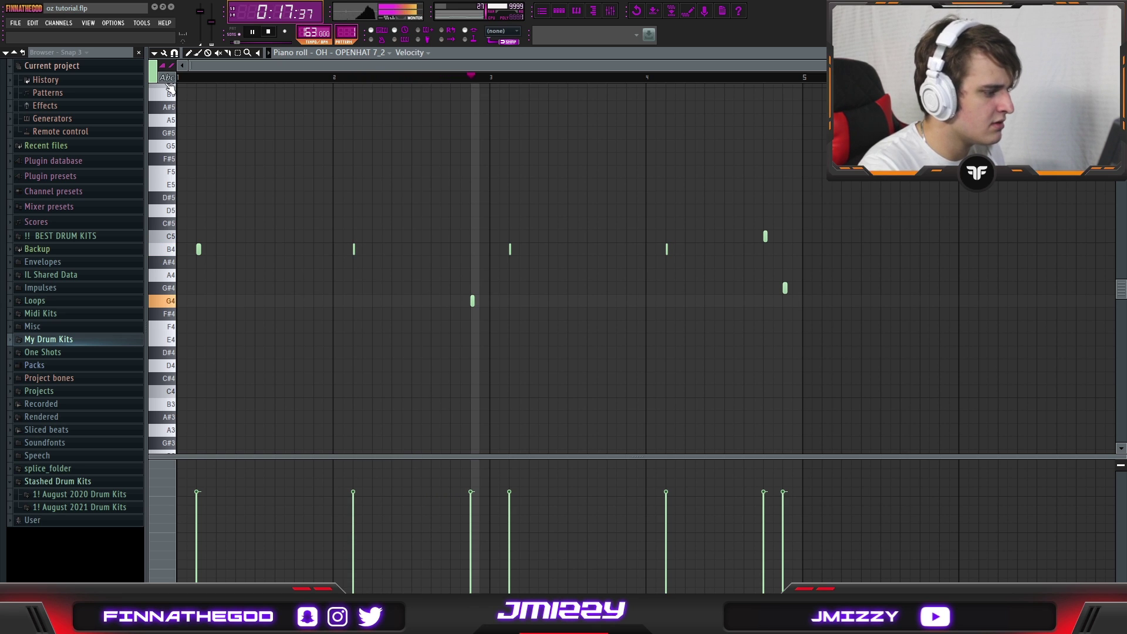
pyautogui.press('space')
# - Move the Fruity Parametric EQ window higher in the playlist view and enable ValhallaVintageVerb on the Master mixer track
pyautogui.press('F5')
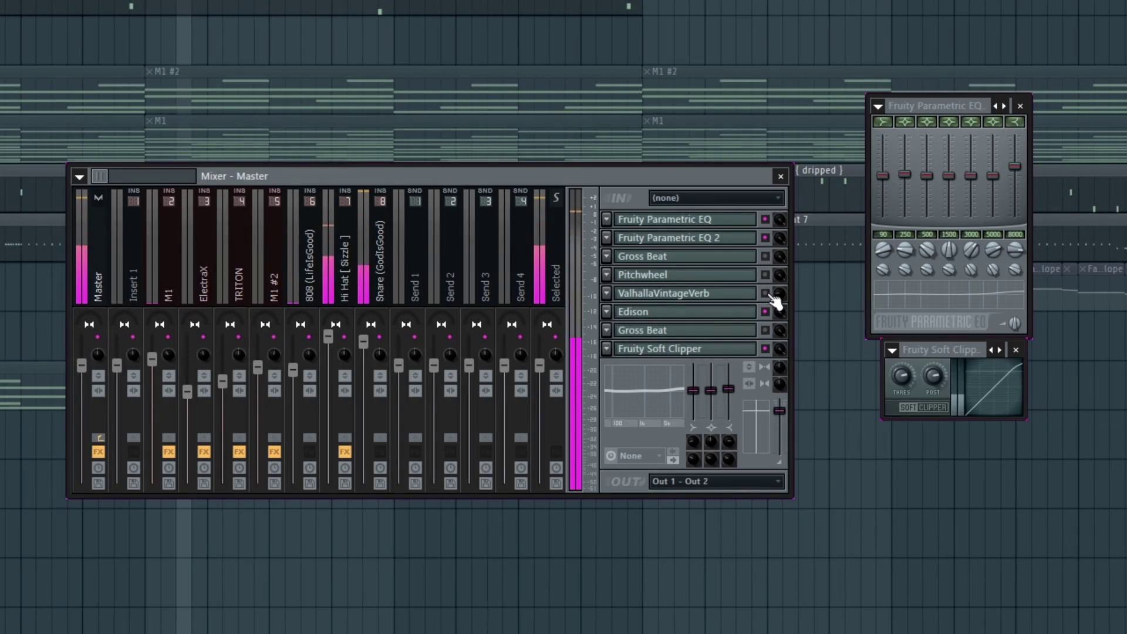
pyautogui.moveTo(936, 110); pyautogui.dragTo(943, 85)
pyautogui.click(766, 293)
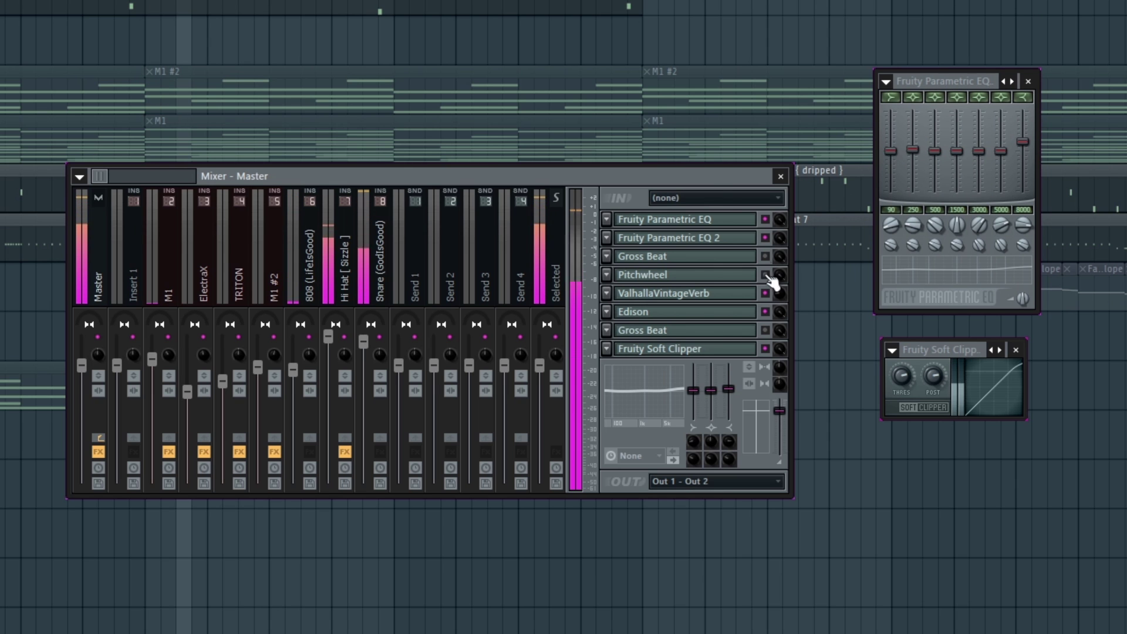